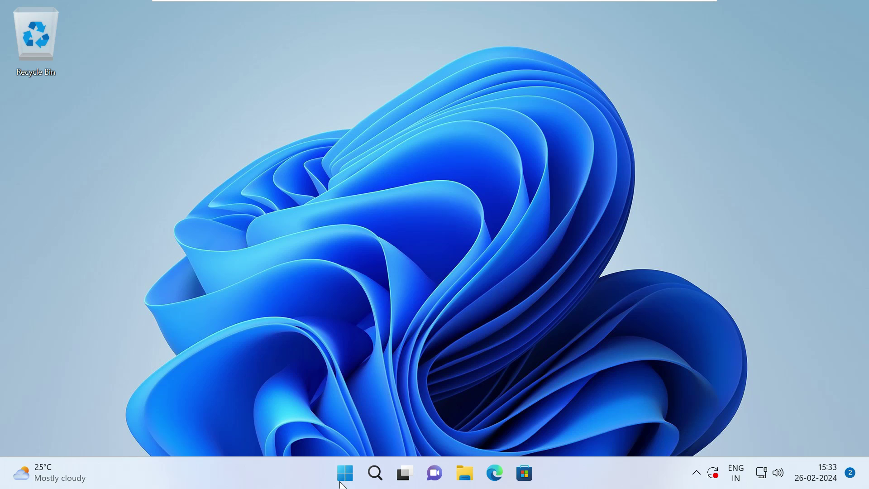
Open Disk Management and select the 625 MB recovery partition on Disk 0 to identify its disk index and partition number
{"action": "left_click", "coordinate": [343, 475]}
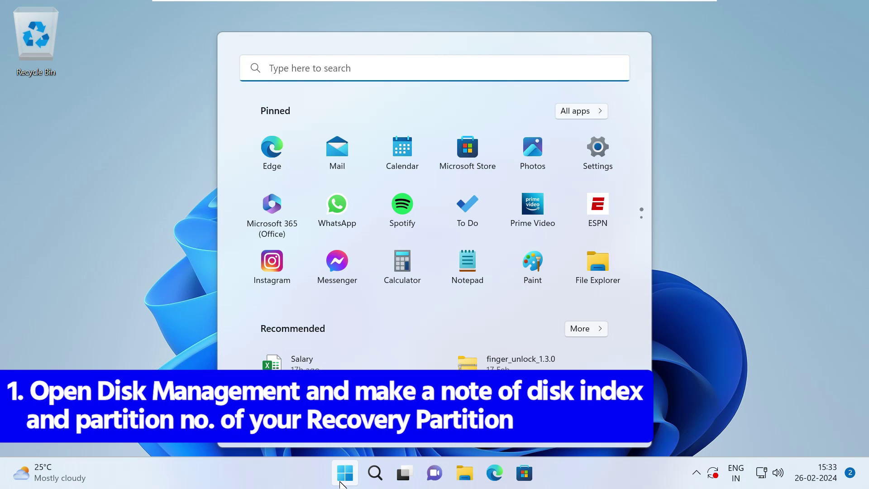
{"action": "type", "text": "disk management"}
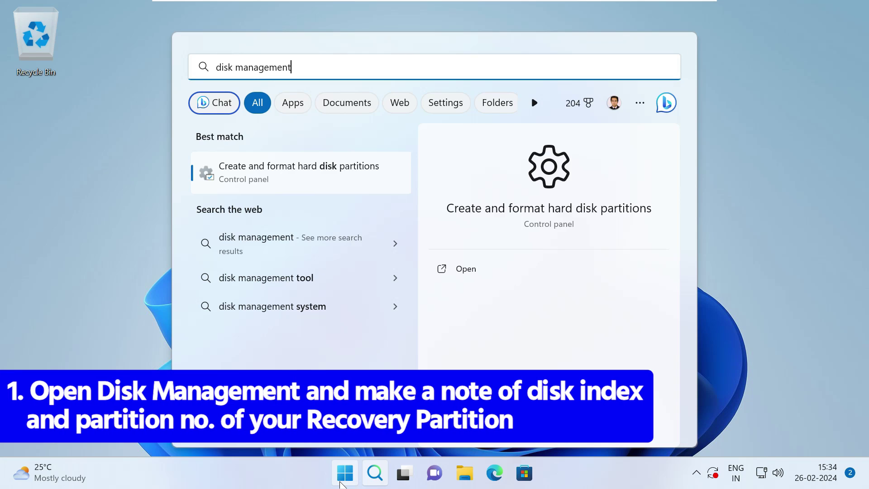
{"action": "left_click", "coordinate": [552, 216]}
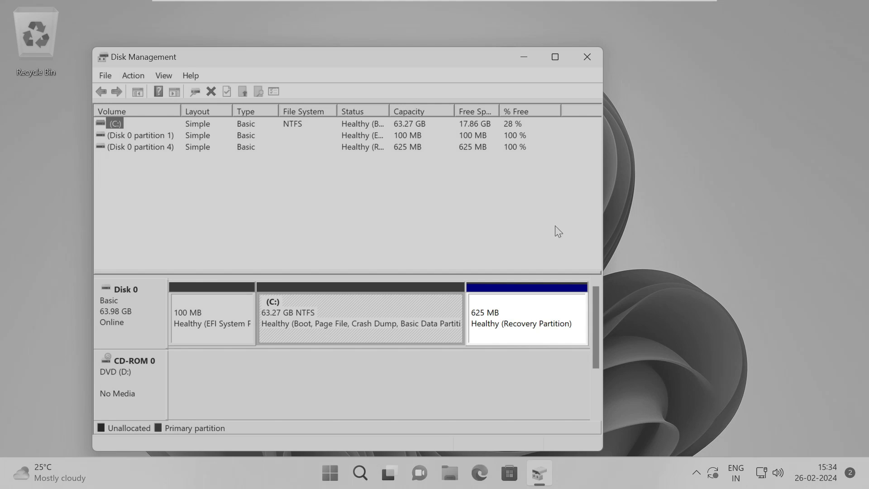
{"action": "left_click", "coordinate": [542, 326]}
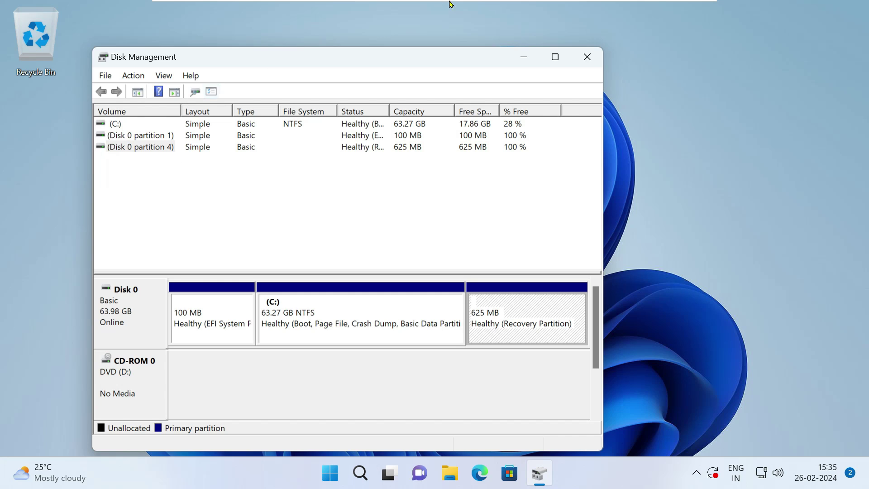
Switch to the host desktop, dismiss the Filmora update notice, and identify the 900 MB recovery partition on Disk 1 in Disk Management
{"action": "left_click", "coordinate": [674, 9]}
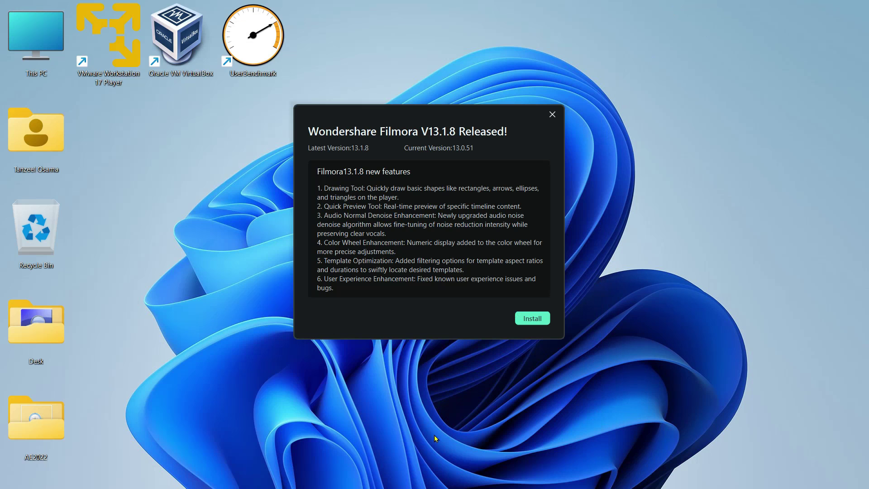
{"action": "left_click", "coordinate": [549, 116]}
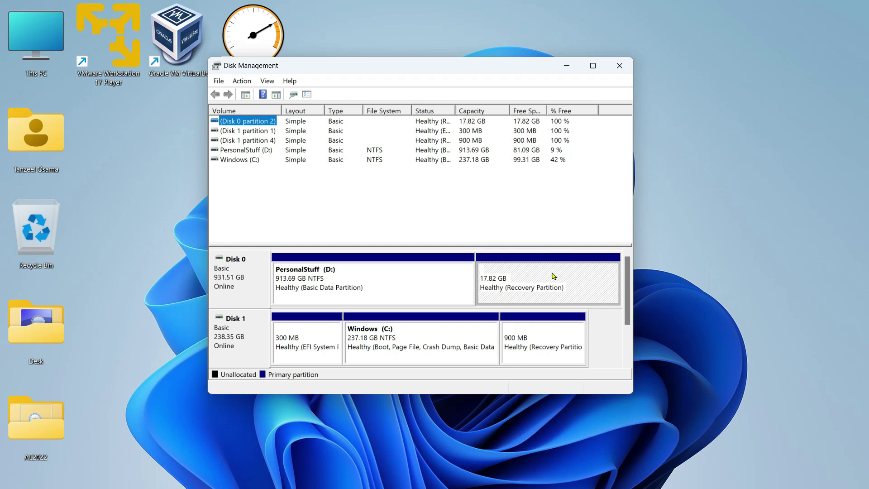
{"action": "left_click", "coordinate": [550, 344]}
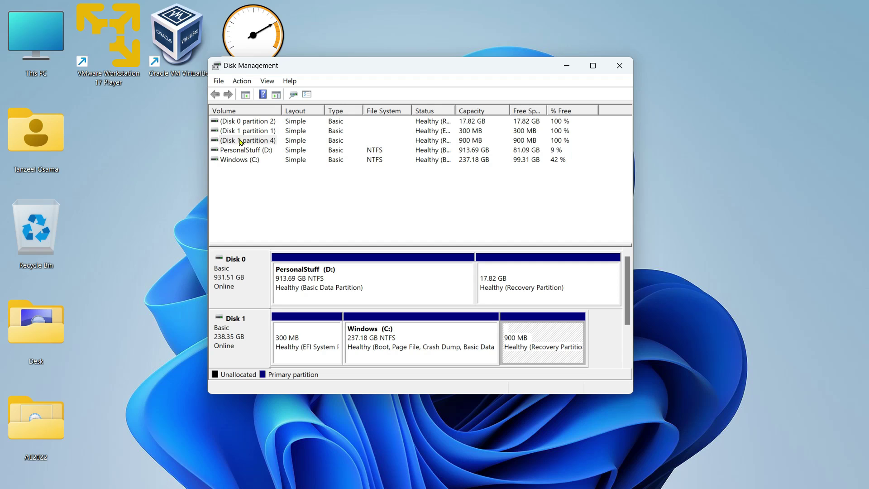
{"action": "left_click", "coordinate": [619, 66]}
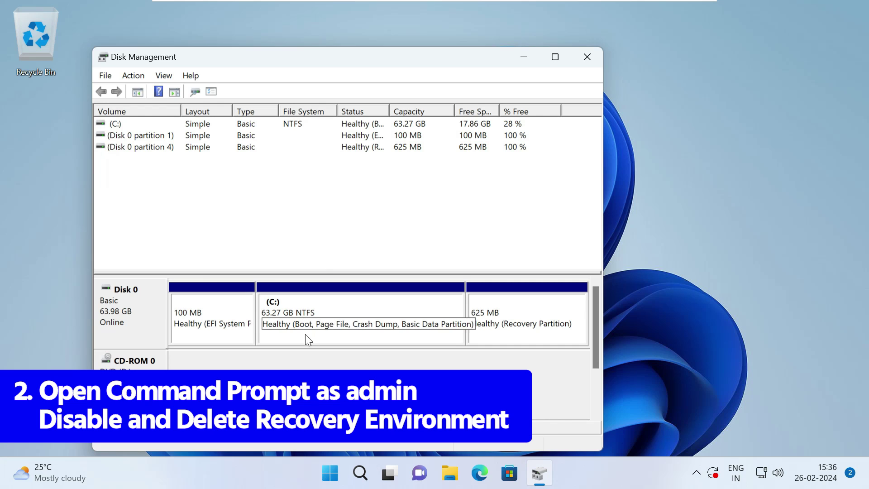
Search for cmd and open Command Prompt as administrator, approving the elevation request
{"action": "left_click", "coordinate": [330, 472]}
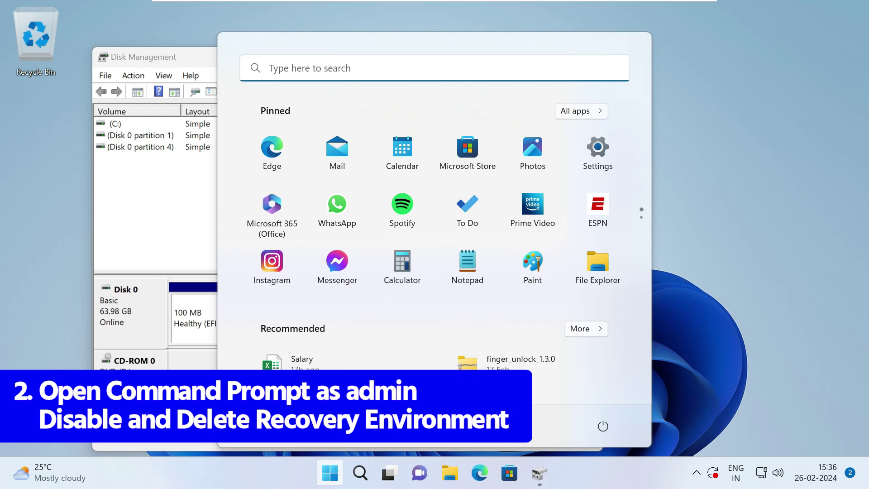
{"action": "type", "text": "cmd"}
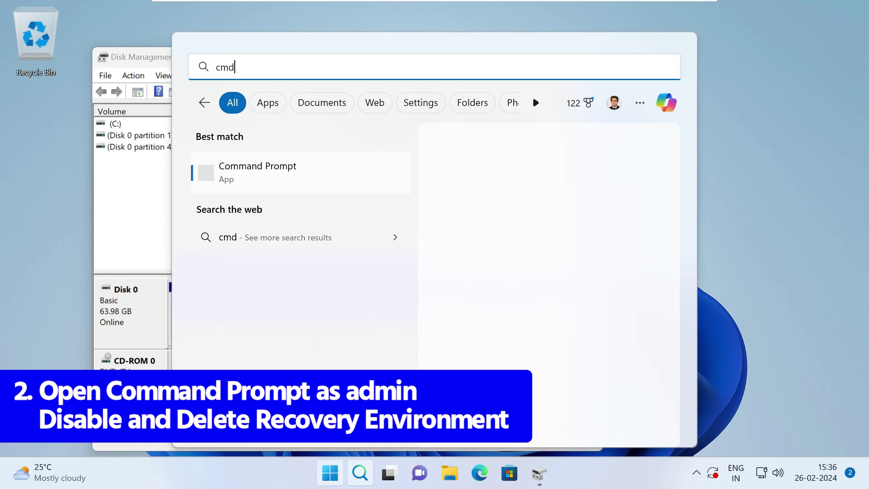
{"action": "left_click", "coordinate": [511, 293]}
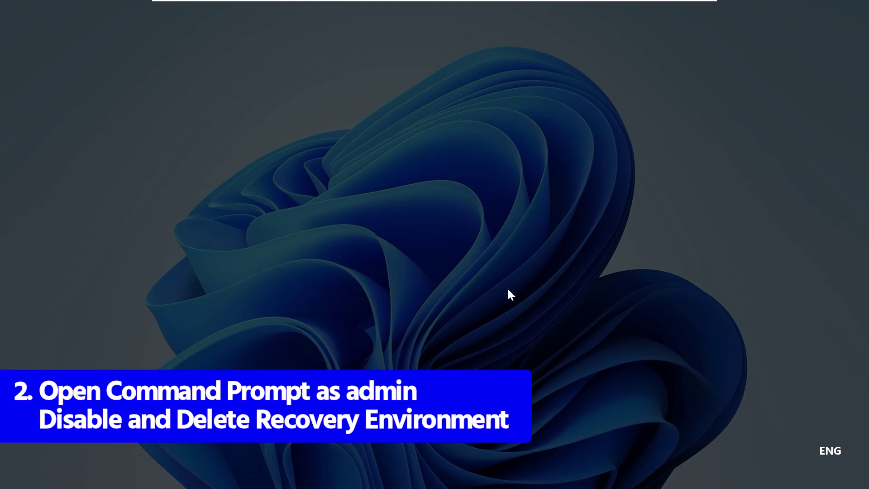
{"action": "left_click", "coordinate": [387, 340]}
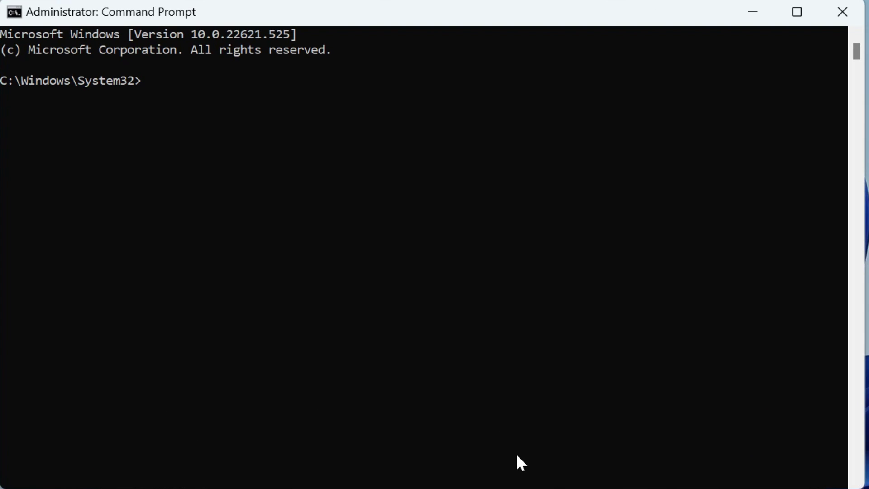
Disable the Windows Recovery Environment by running reagentc /disable
{"action": "type", "text": "re"}
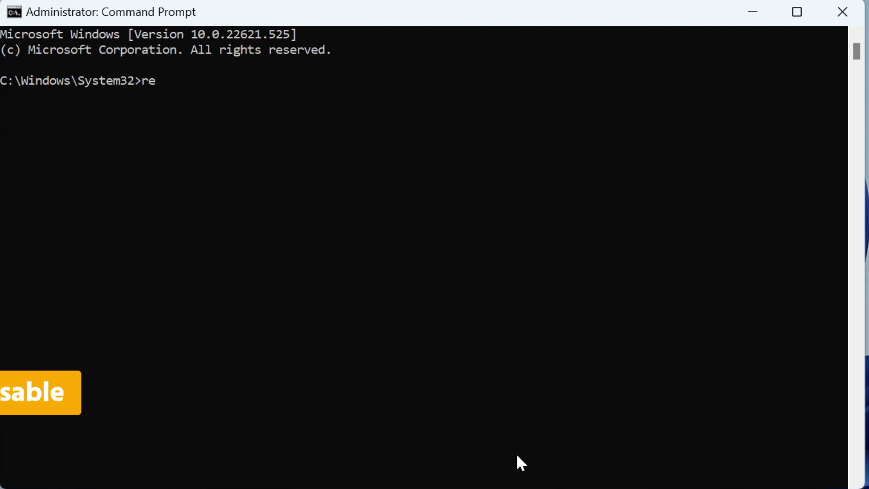
{"action": "type", "text": "age"}
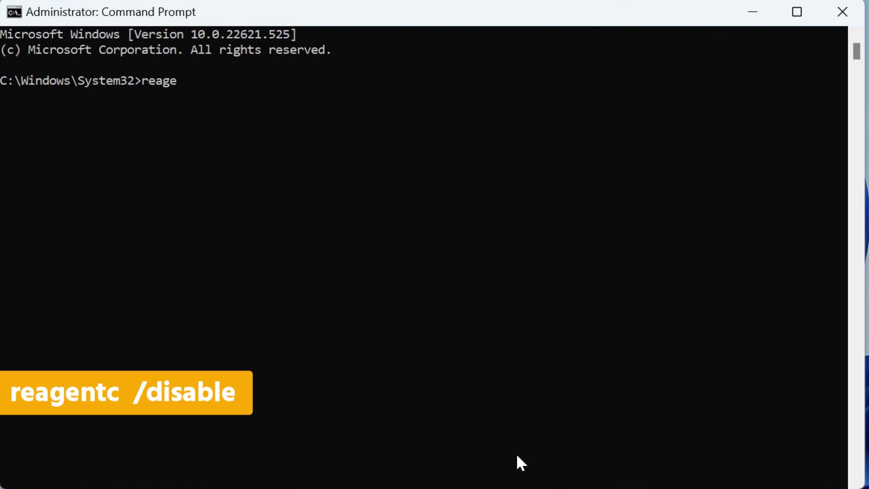
{"action": "type", "text": "ntc /disable"}
{"action": "key", "text": "Return"}
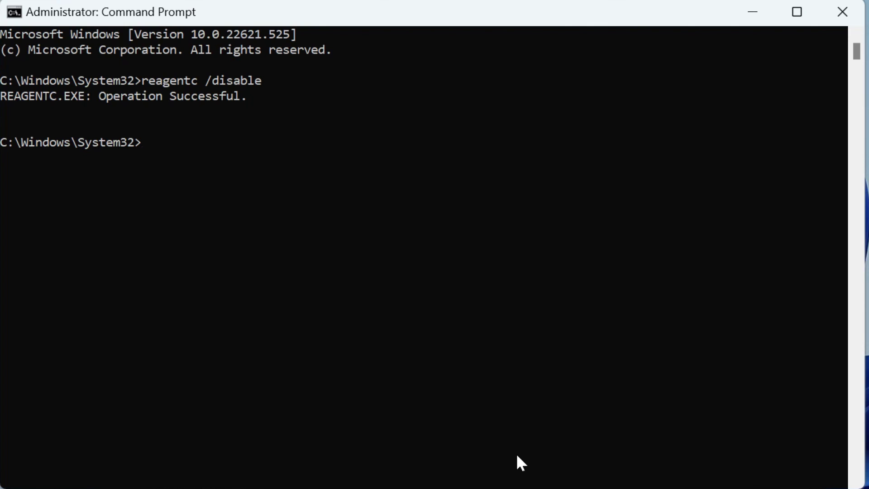
Start diskpart and list the available disks with list disk
{"action": "type", "text": "diskpart"}
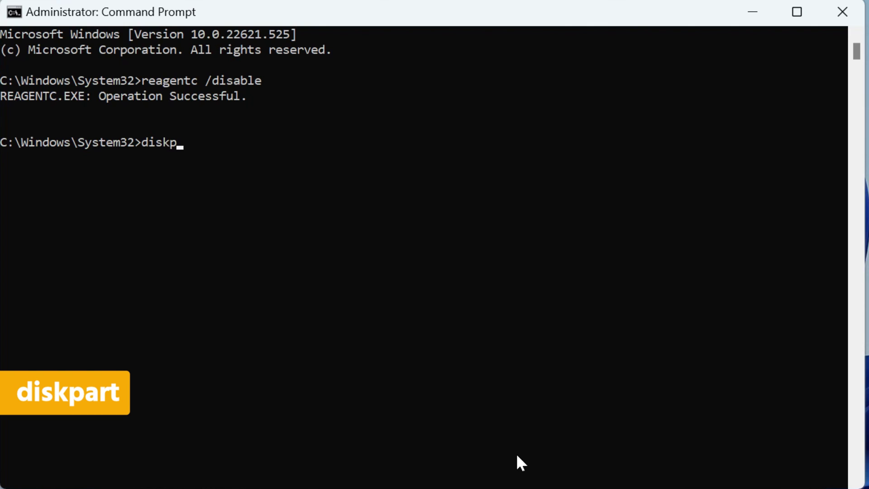
{"action": "key", "text": "Return"}
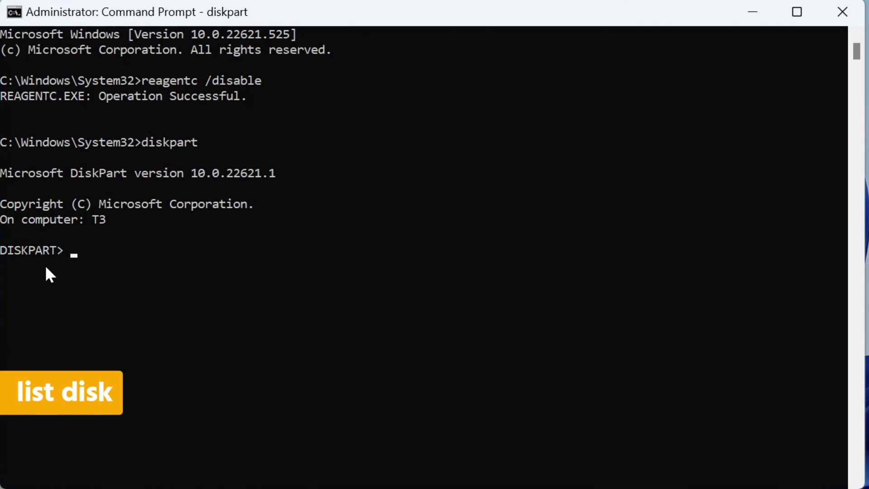
{"action": "type", "text": "list disk"}
{"action": "key", "text": "Return"}
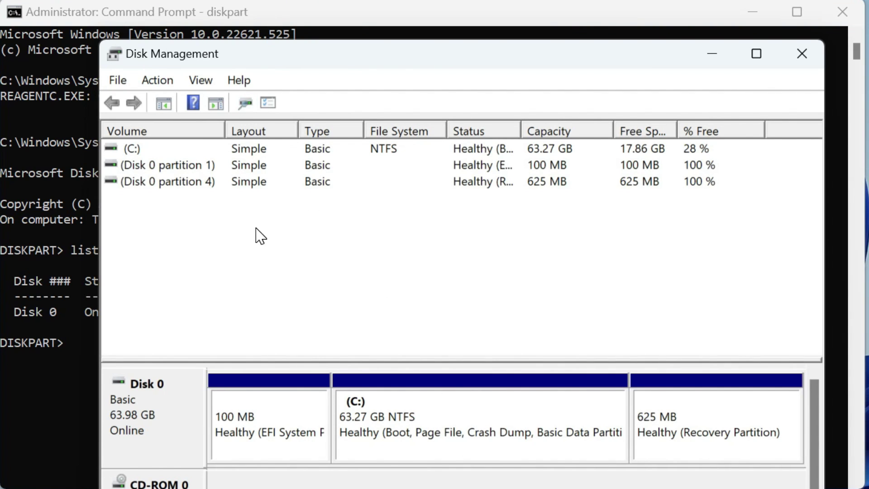
Return to the DiskPart prompt and select the operating system disk with sel disk 0
{"action": "left_click", "coordinate": [89, 348]}
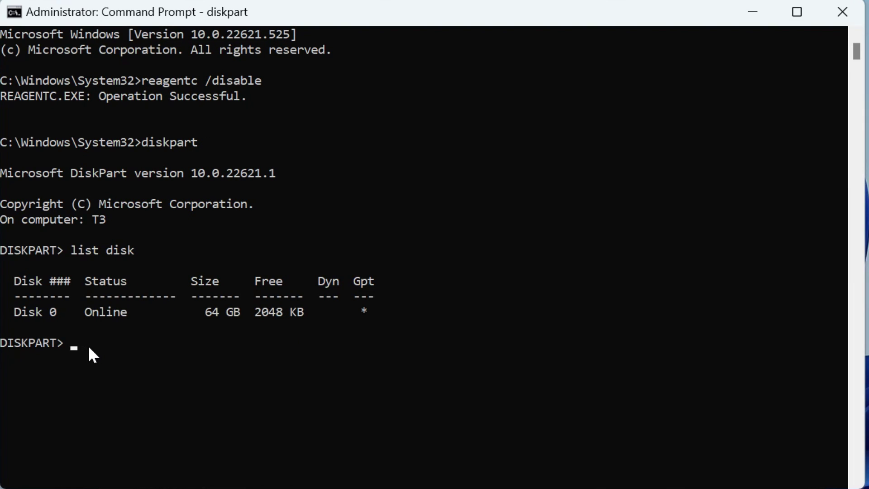
{"action": "type", "text": "sel"}
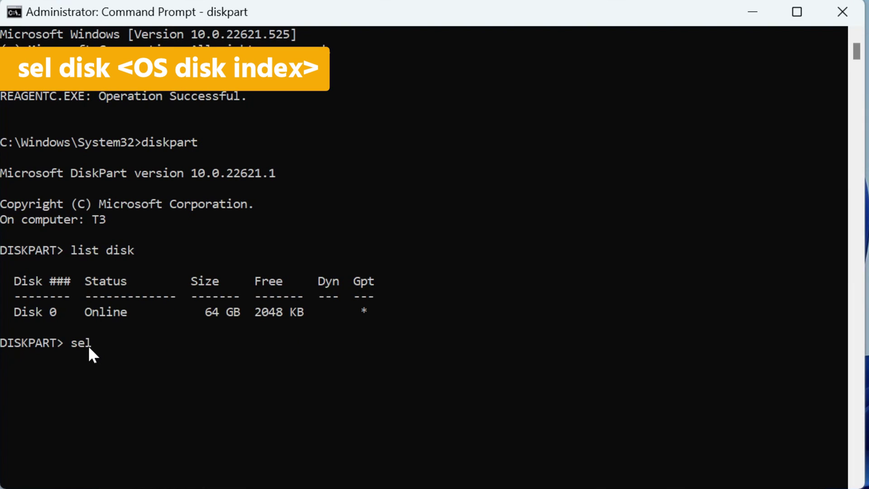
{"action": "type", "text": " disk 0"}
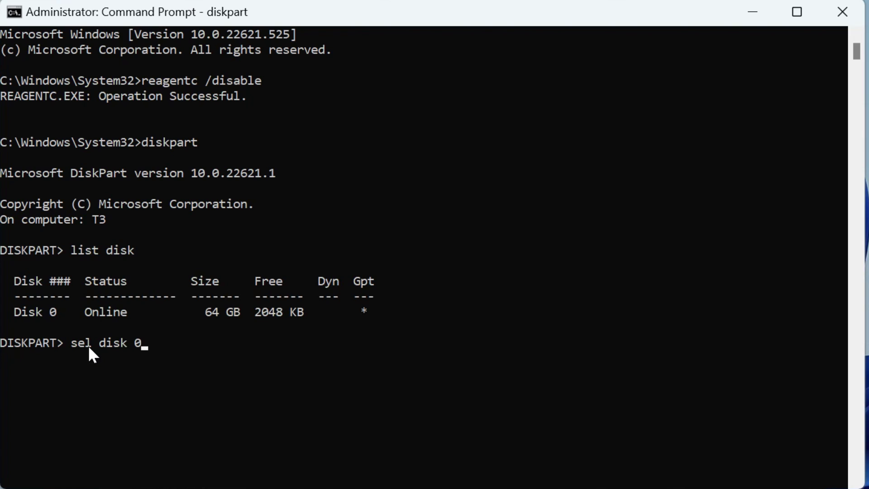
{"action": "key", "text": "Return"}
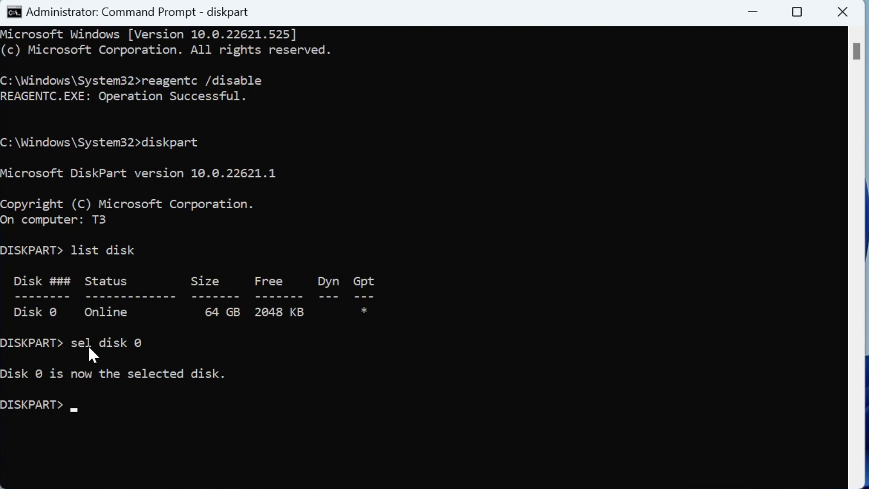
List the disk's partitions with list part and select the operating system partition with sel part 3
{"action": "type", "text": "list part"}
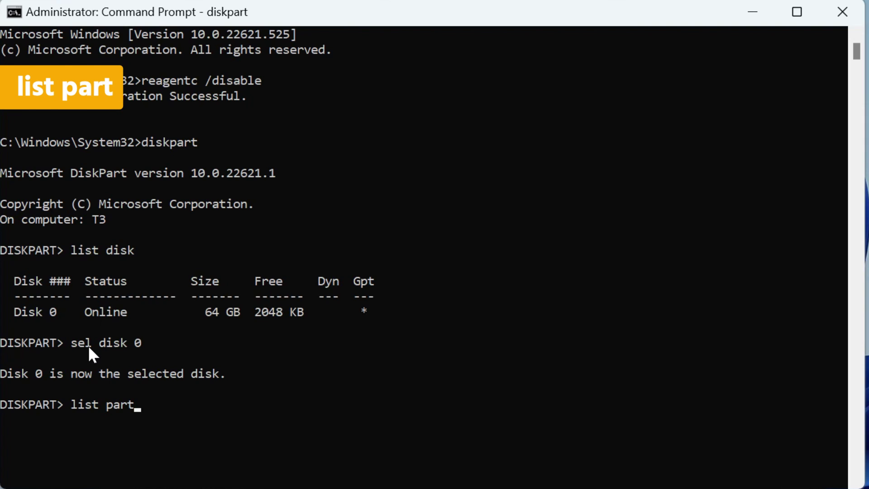
{"action": "key", "text": "Return"}
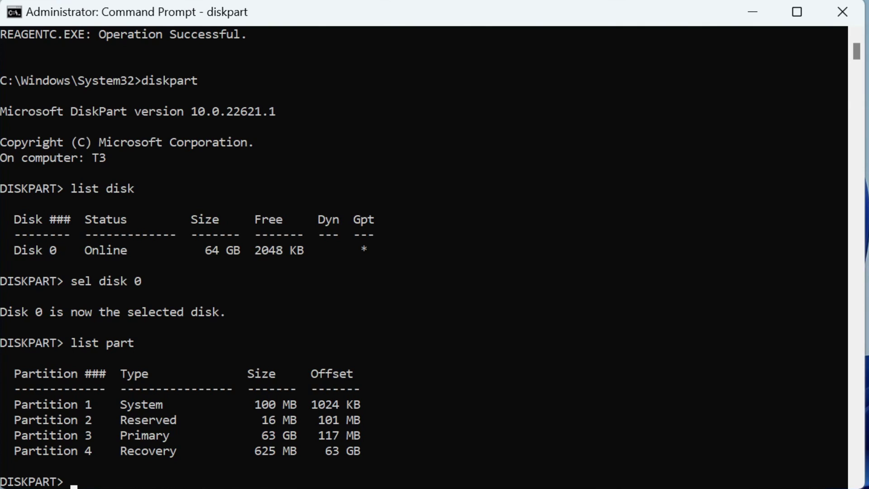
{"action": "type", "text": "sel p"}
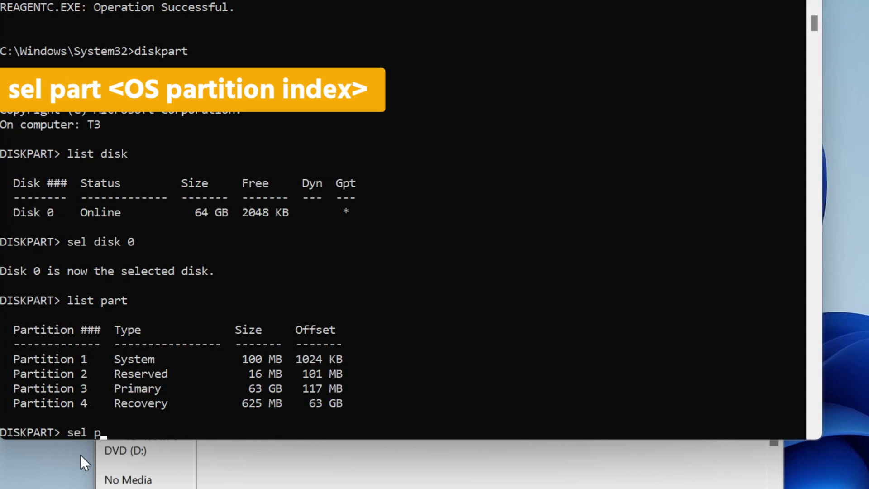
{"action": "type", "text": "art 3"}
{"action": "key", "text": "Return"}
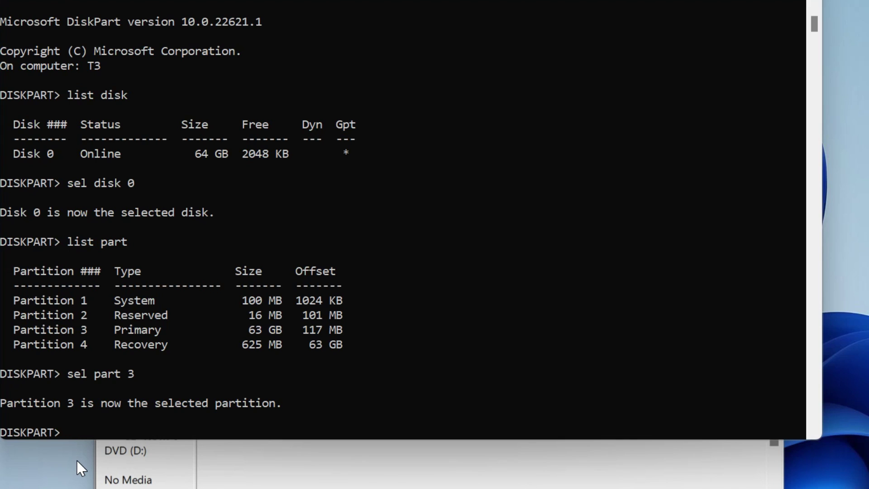
Shrink the selected partition with shrink desired=250 minimum=250 and check the partition layout in Disk Management
{"action": "type", "text": "shrink"}
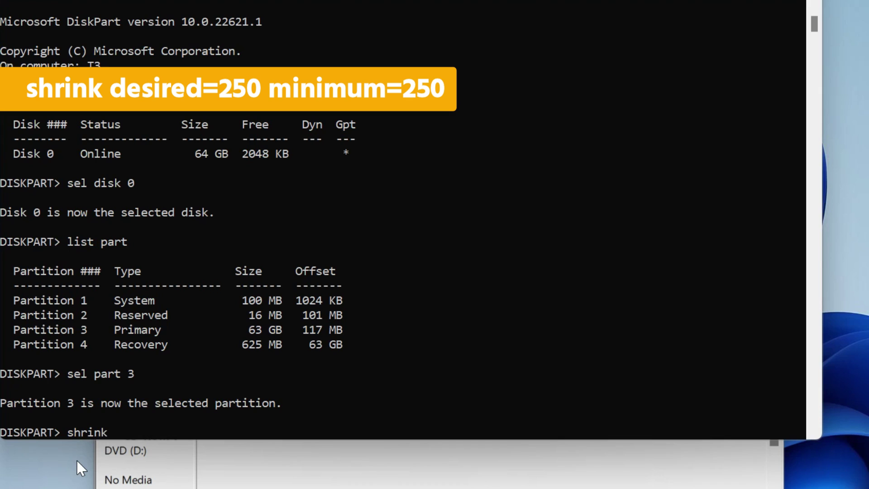
{"action": "type", "text": " desired=250 m"}
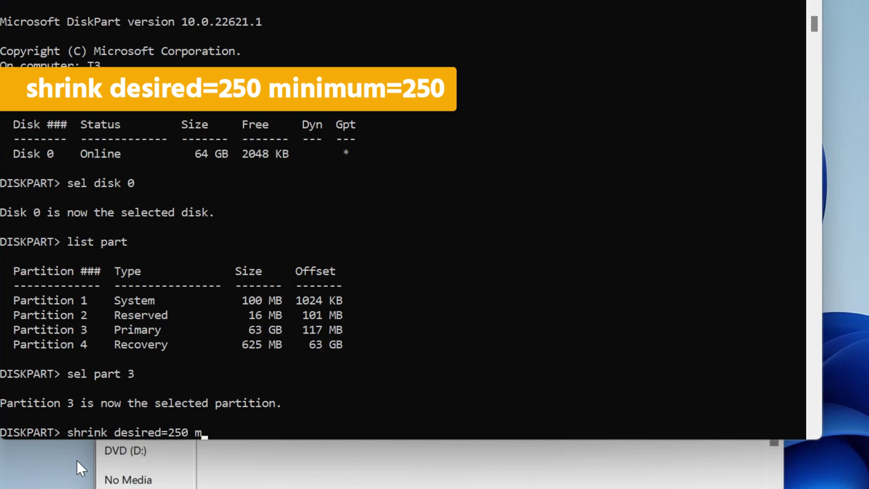
{"action": "type", "text": "inimum=250"}
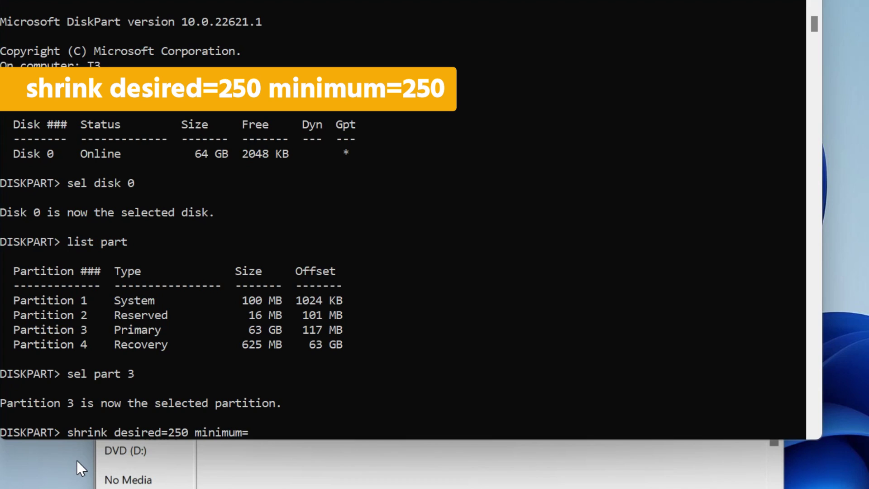
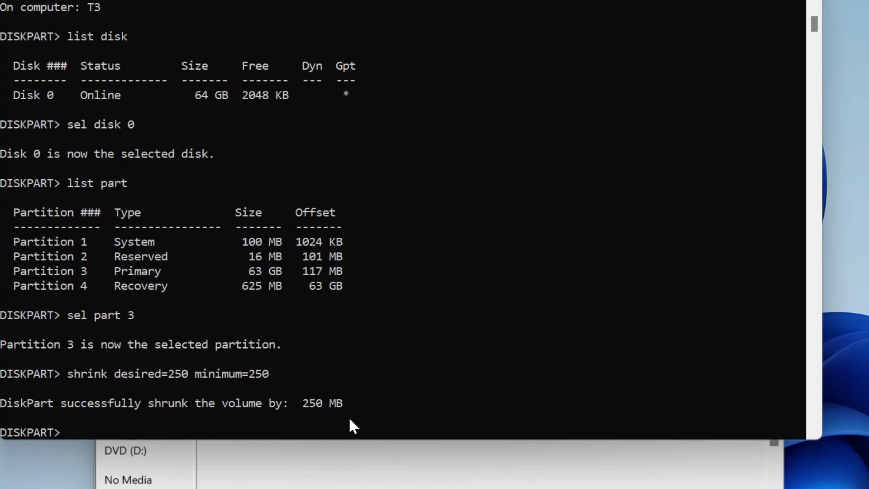
{"action": "left_click", "coordinate": [335, 446]}
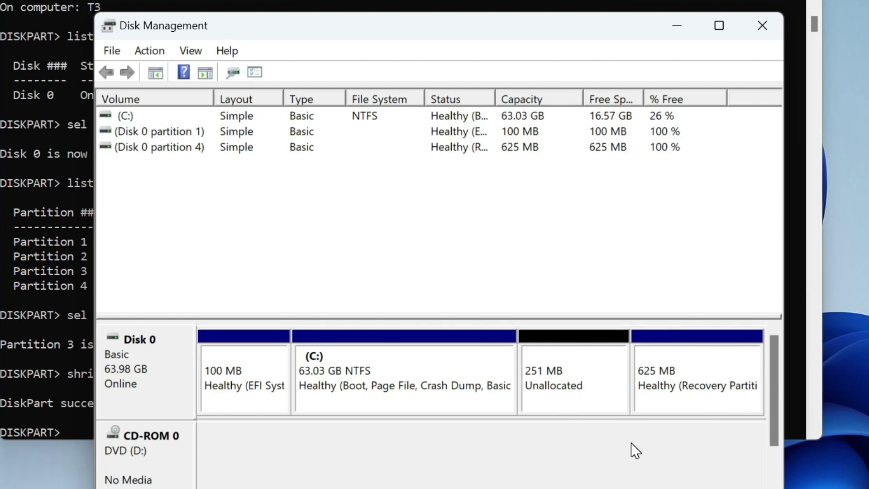
Identify the recovery partition in Disk Management and select it in DiskPart with sel part 4
{"action": "left_click", "coordinate": [70, 436]}
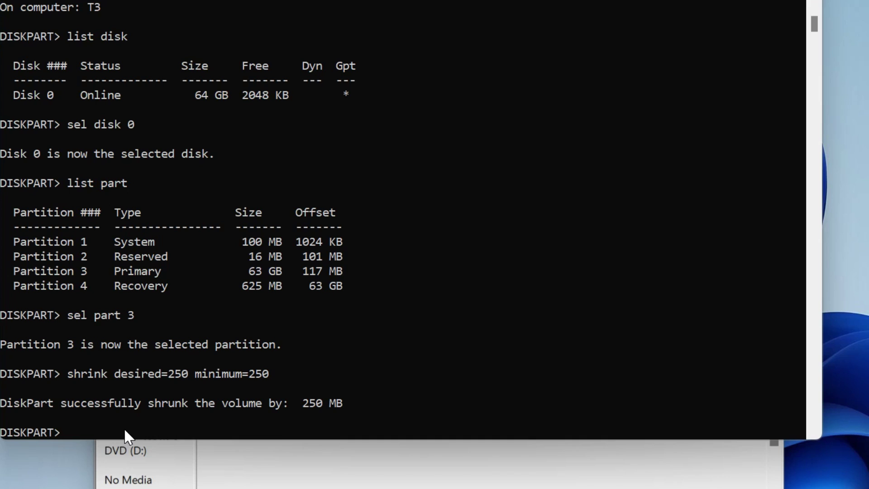
{"action": "type", "text": "sel"}
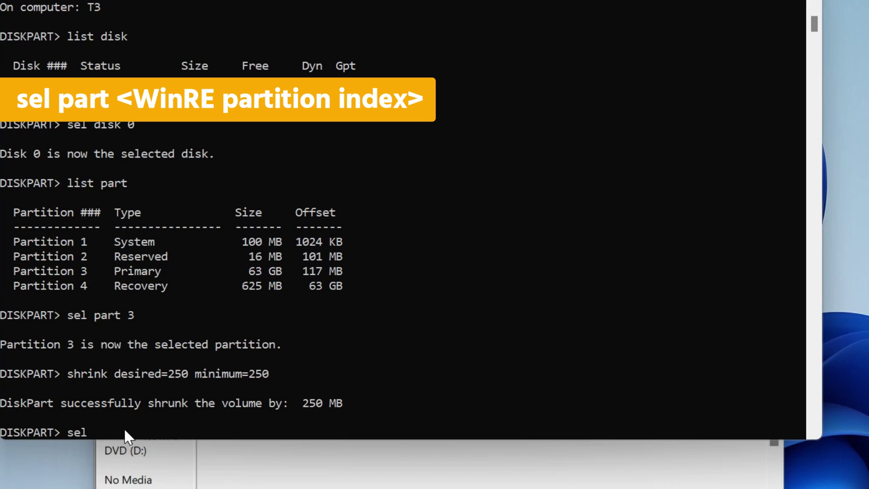
{"action": "left_click", "coordinate": [207, 486]}
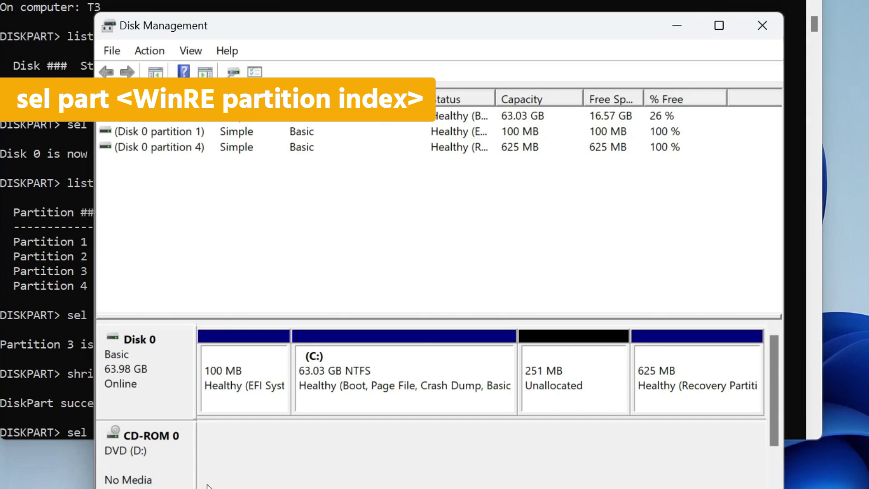
{"action": "left_click", "coordinate": [695, 398]}
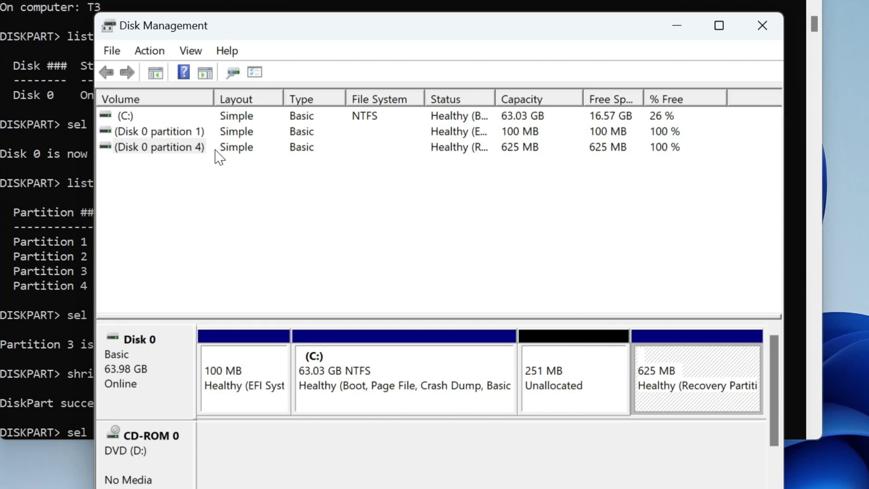
{"action": "left_click", "coordinate": [69, 379]}
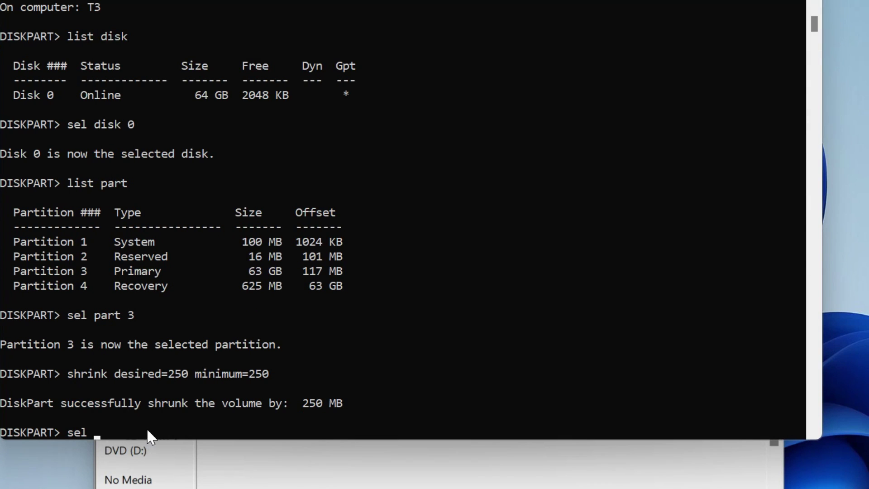
{"action": "type", "text": "sel part 4"}
{"action": "key", "text": "Return"}
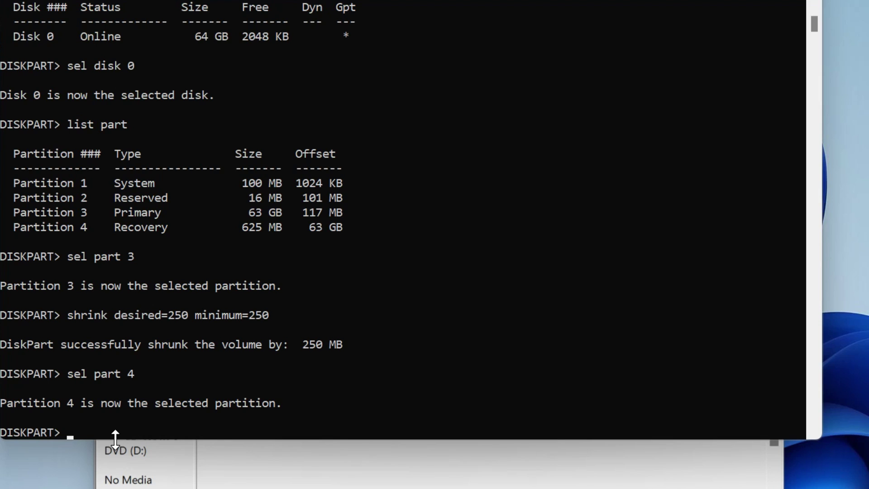
Delete the selected recovery partition with delete partition override and check the disk layout in Disk Management
{"action": "type", "text": "delete pa"}
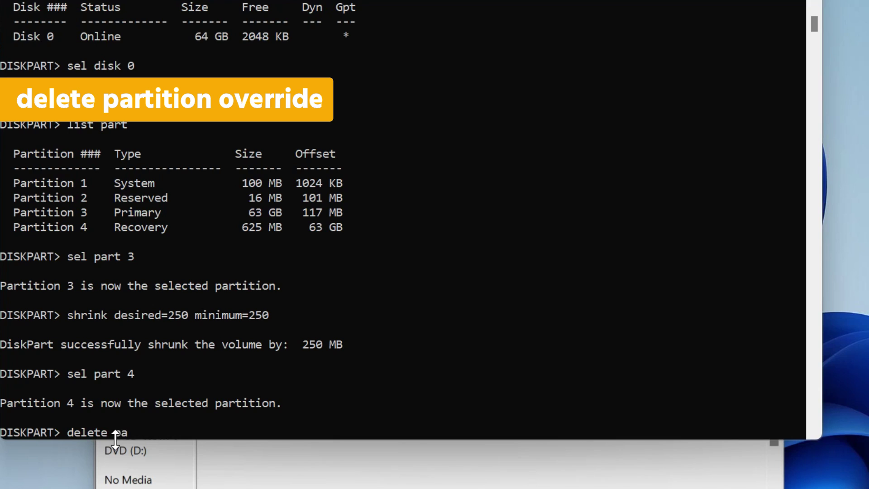
{"action": "type", "text": "rtition override"}
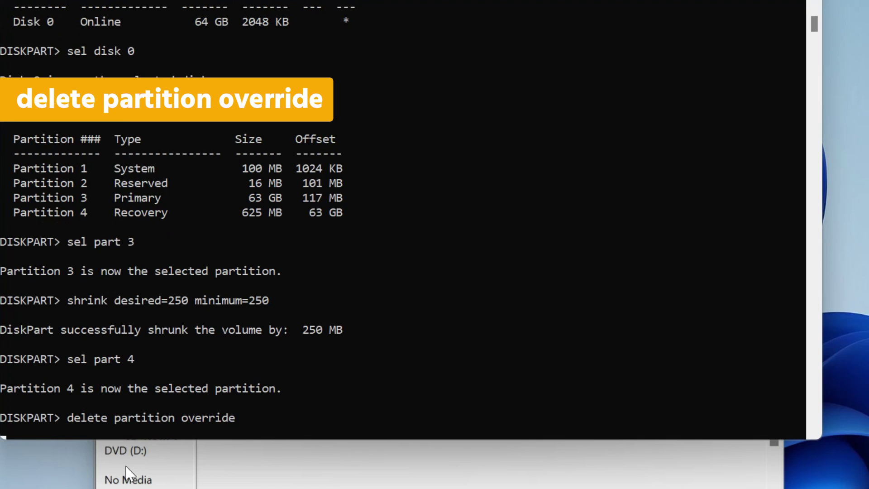
{"action": "key", "text": "Return"}
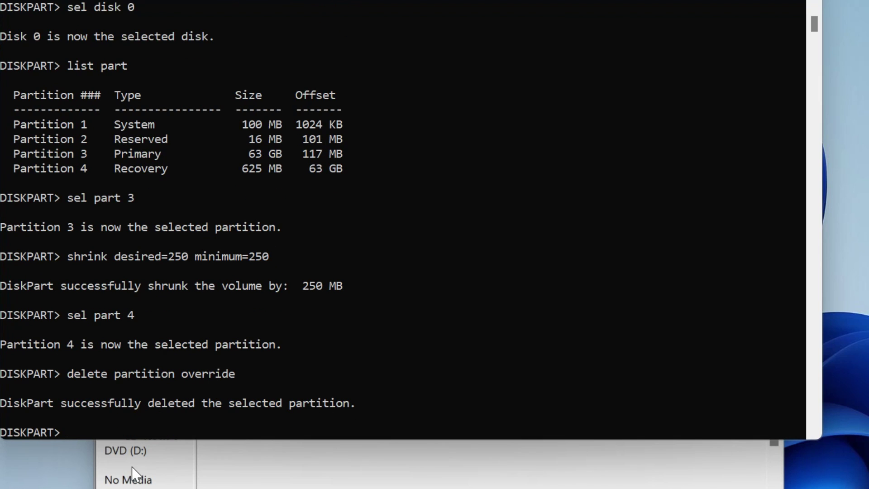
{"action": "left_click", "coordinate": [278, 466]}
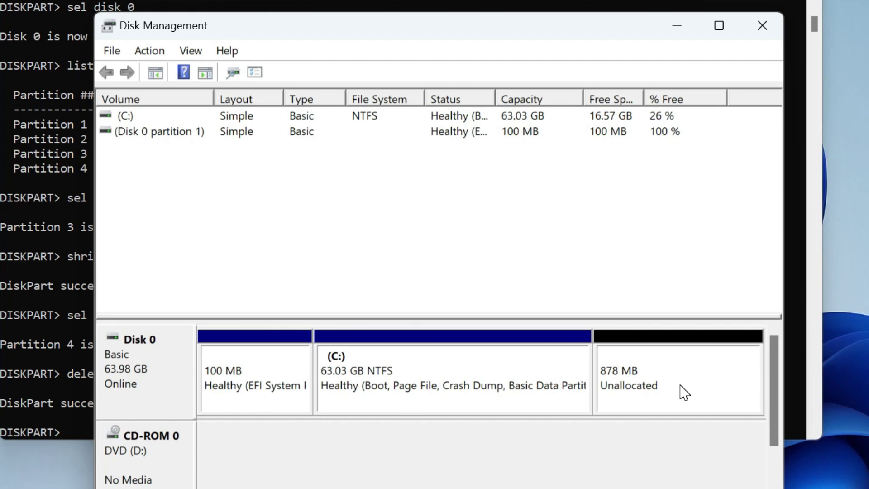
Return to the DiskPart prompt and check the disk's partition style with list disk
{"action": "left_click", "coordinate": [69, 433]}
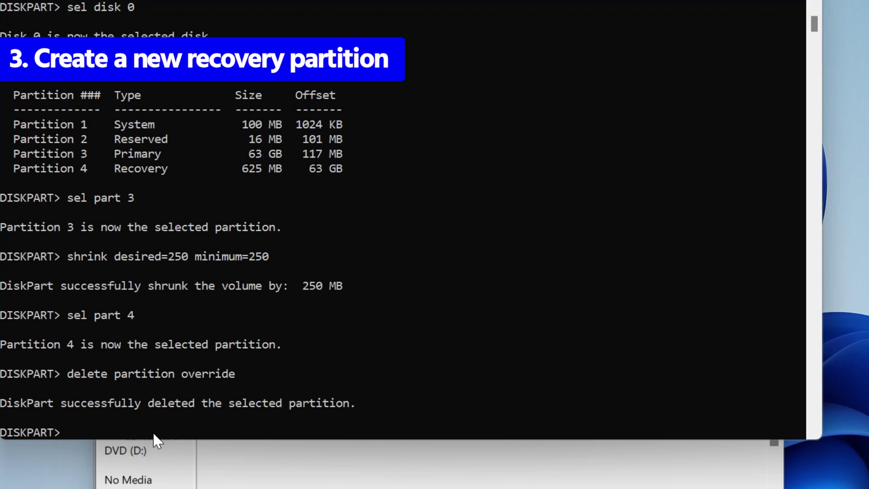
{"action": "type", "text": "list disk"}
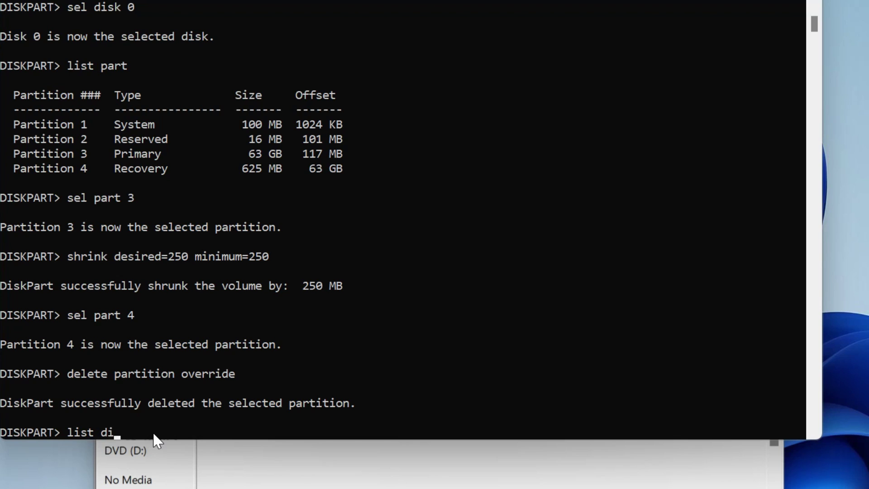
{"action": "key", "text": "Return"}
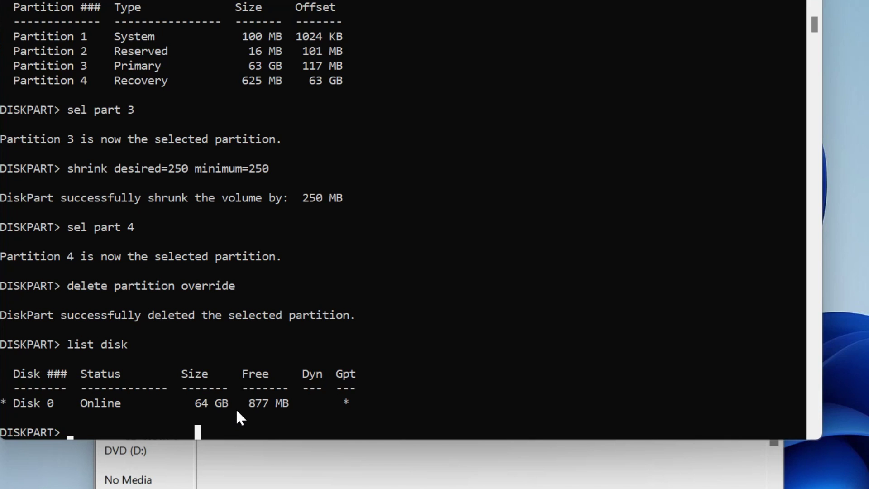
{"action": "type", "text": "create partition primary id=27"}
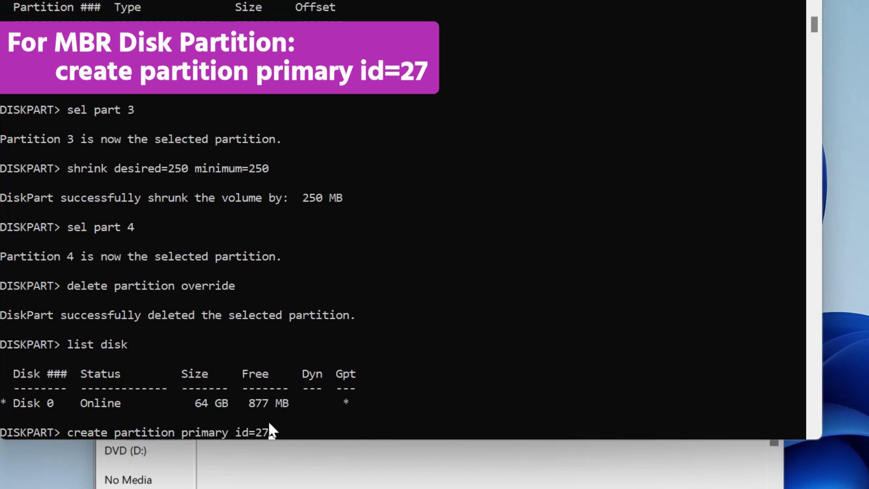
{"action": "key", "text": "BackSpace"}
{"action": "key", "text": "BackSpace"}
{"action": "key", "text": "BackSpace"}
{"action": "key", "text": "BackSpace"}
{"action": "key", "text": "BackSpace"}
{"action": "key", "text": "BackSpace"}
{"action": "key", "text": "BackSpace"}
{"action": "key", "text": "BackSpace"}
{"action": "key", "text": "BackSpace"}
{"action": "key", "text": "BackSpace"}
{"action": "key", "text": "BackSpace"}
{"action": "key", "text": "BackSpace"}
{"action": "key", "text": "BackSpace"}
{"action": "key", "text": "BackSpace"}
{"action": "key", "text": "BackSpace"}
{"action": "key", "text": "BackSpace"}
{"action": "key", "text": "BackSpace"}
{"action": "key", "text": "BackSpace"}
{"action": "key", "text": "BackSpace"}
{"action": "key", "text": "BackSpace"}
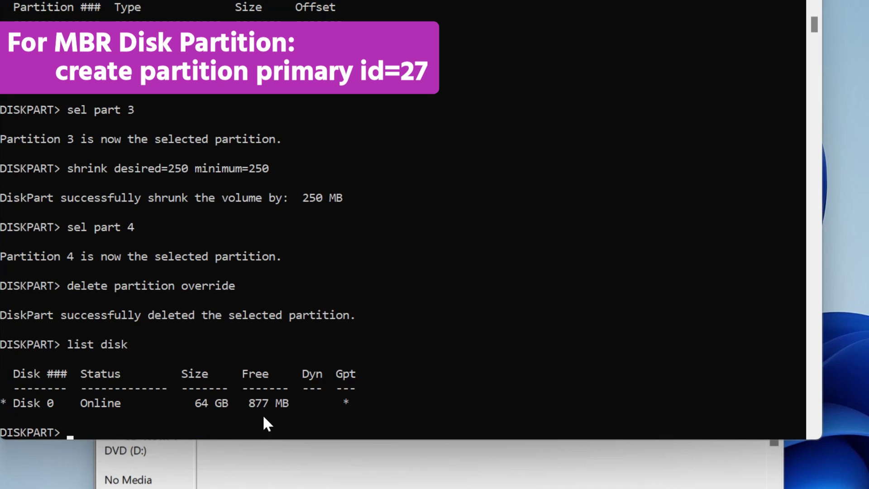
{"action": "right_click", "coordinate": [72, 437]}
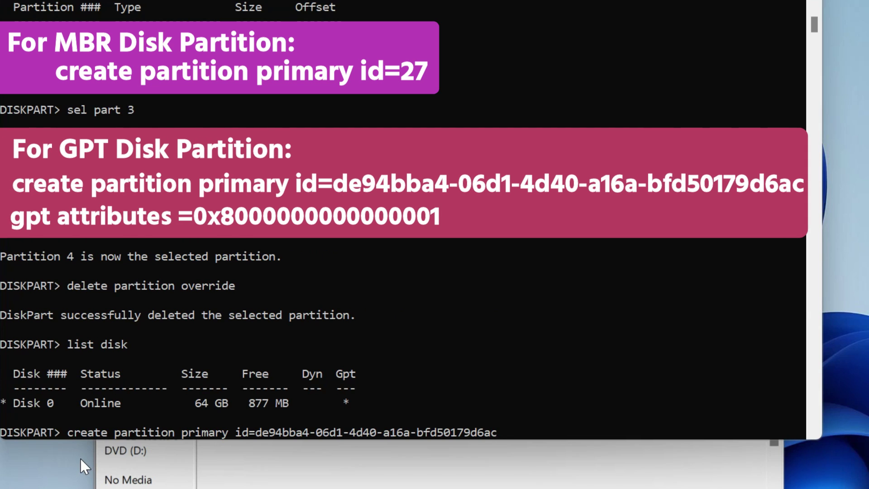
{"action": "key", "text": "Return"}
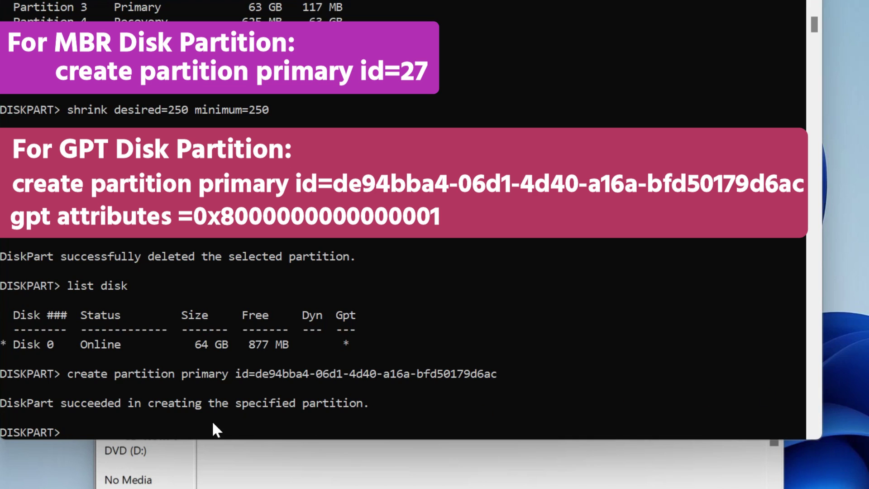
{"action": "right_click", "coordinate": [64, 430]}
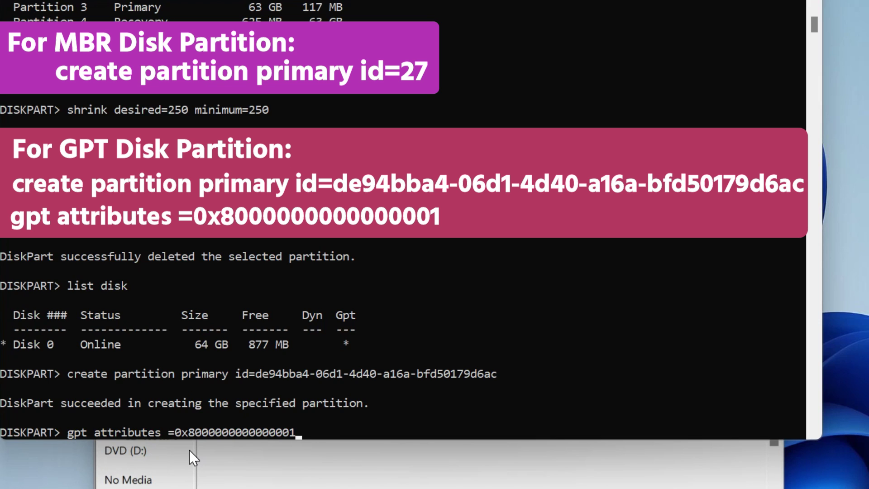
{"action": "key", "text": "Return"}
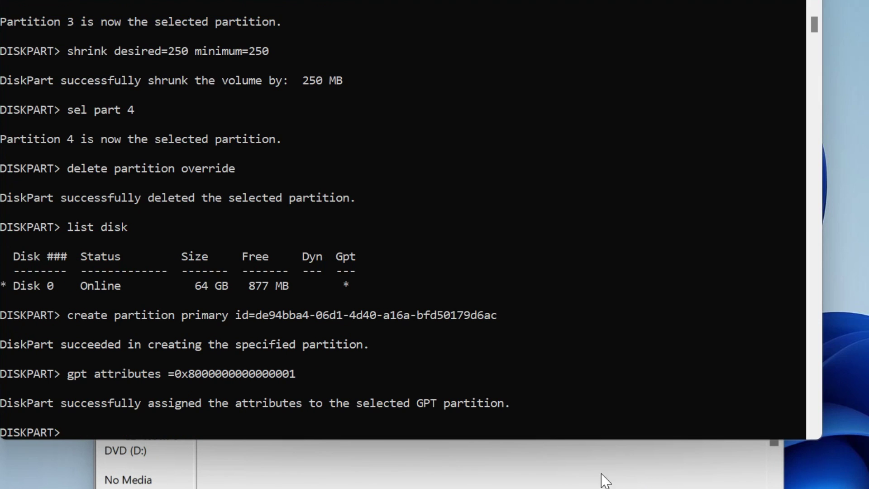
Check the new partition in Disk Management and format it in DiskPart with format quick fs=ntfs label="Windows RE tools"
{"action": "left_click", "coordinate": [543, 481]}
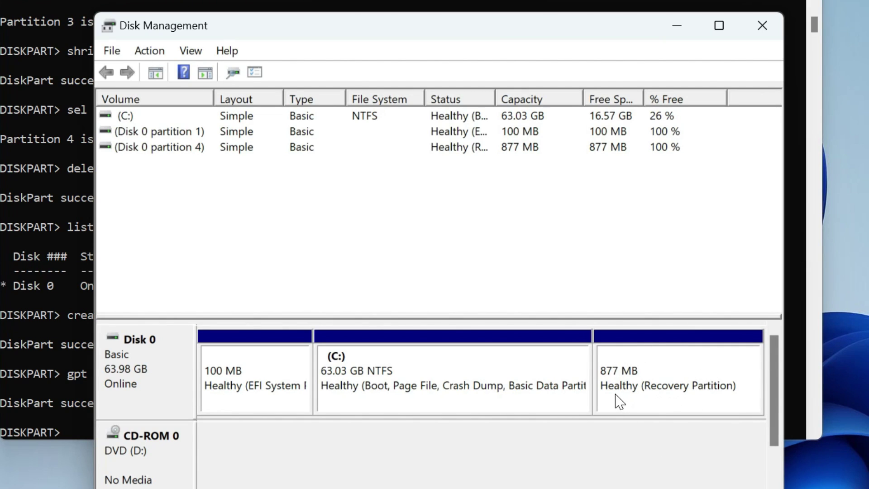
{"action": "left_click", "coordinate": [66, 346]}
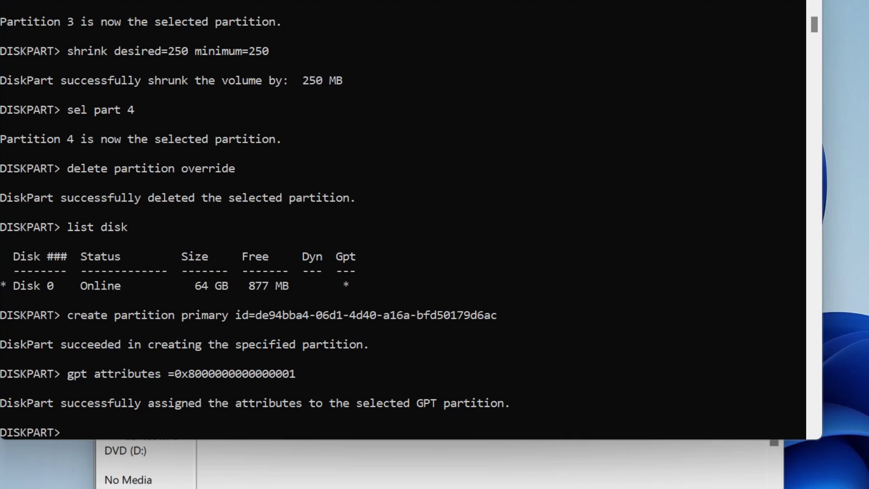
{"action": "type", "text": "format quick fs=ntfs label=\"Windows RE tools\""}
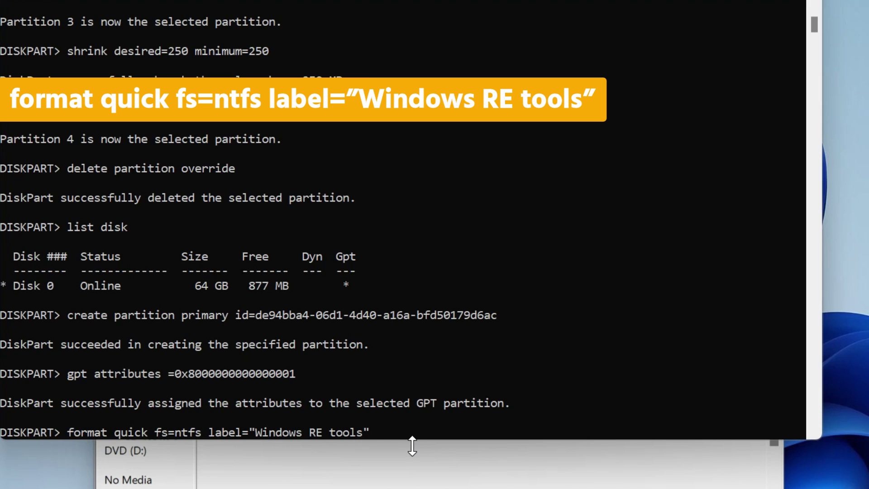
{"action": "key", "text": "Return"}
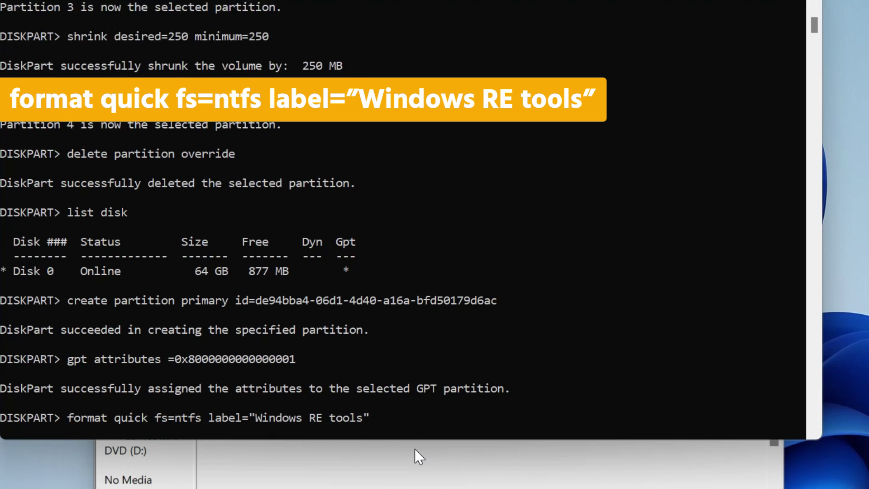
List the volumes with list vol to check the newly formatted recovery volume
{"action": "type", "text": "li"}
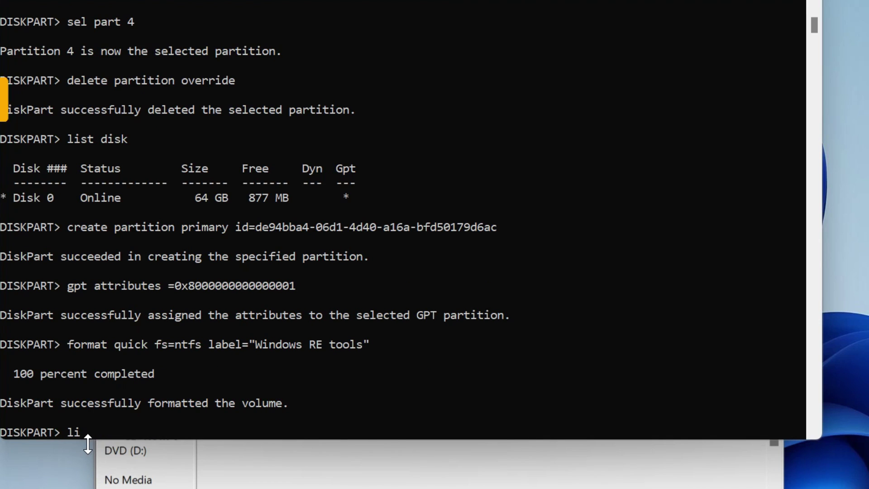
{"action": "type", "text": "st vol"}
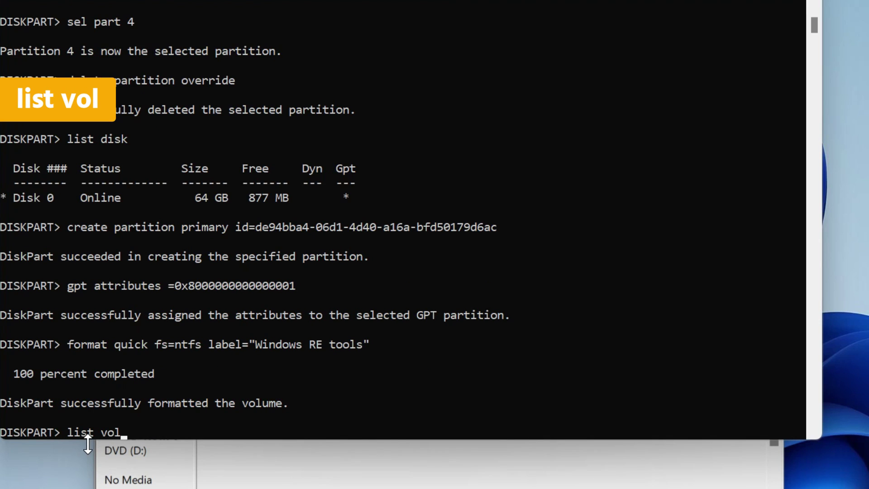
{"action": "key", "text": "Return"}
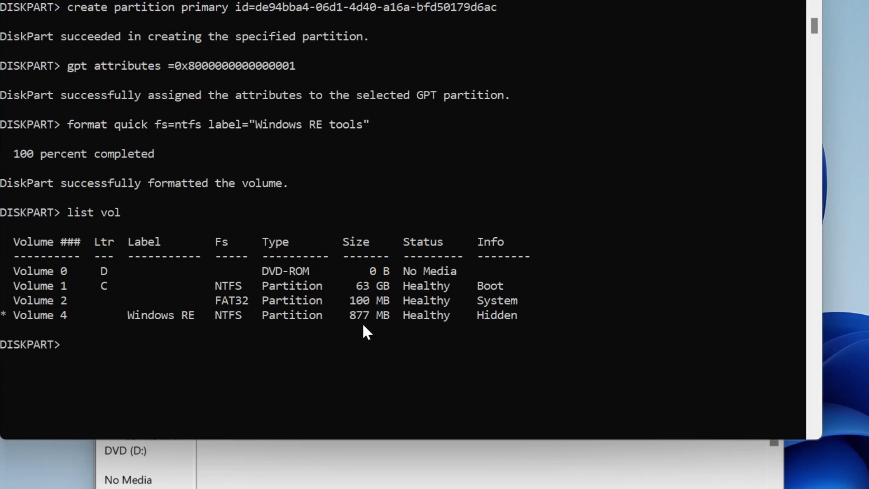
Exit DiskPart and re-enable the Windows Recovery Environment with reagentc /enable
{"action": "left_click", "coordinate": [69, 362]}
{"action": "type", "text": "exit"}
{"action": "key", "text": "Return"}
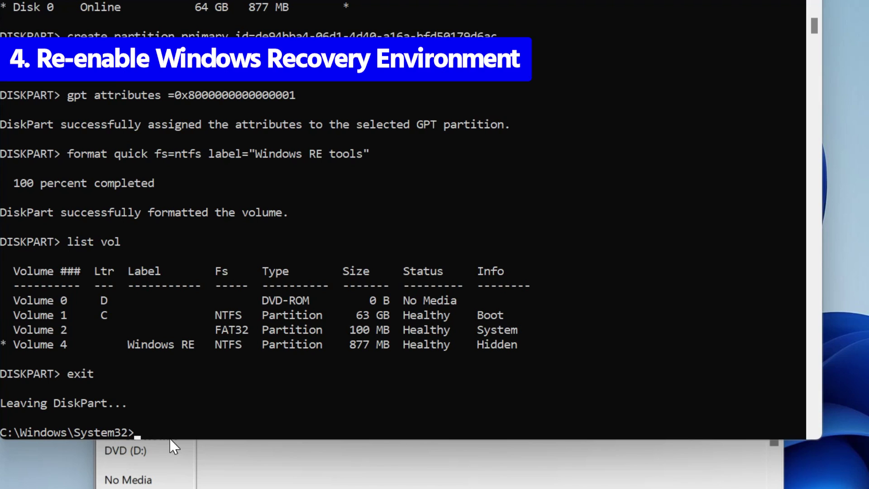
{"action": "type", "text": "reagentc /enable"}
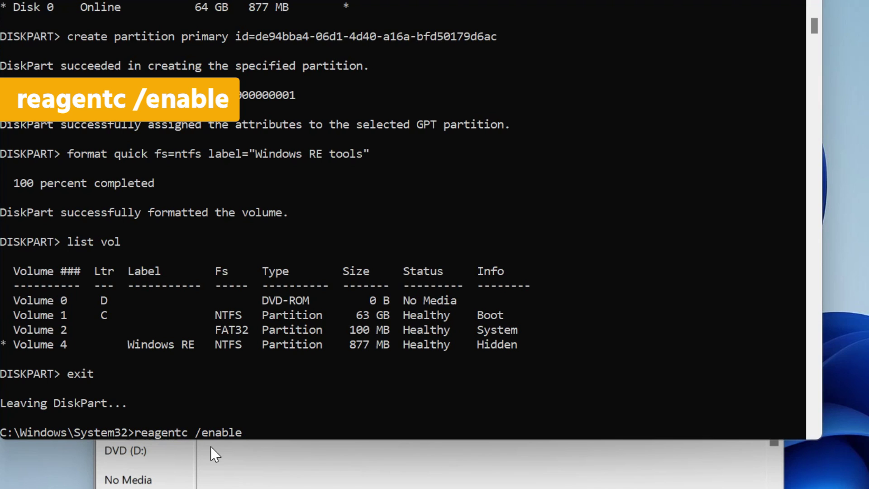
{"action": "key", "text": "Return"}
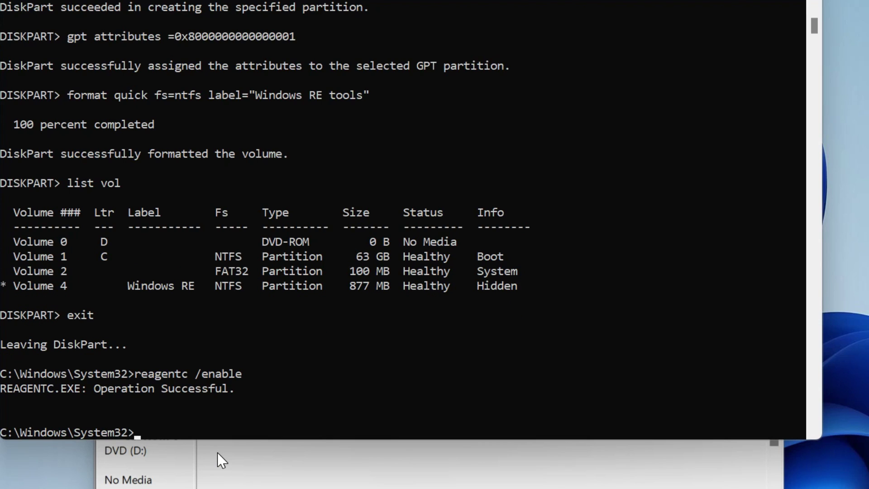
Check the Windows RE status and location with reagentc /info and close the Command Prompt window
{"action": "key", "text": "Up"}
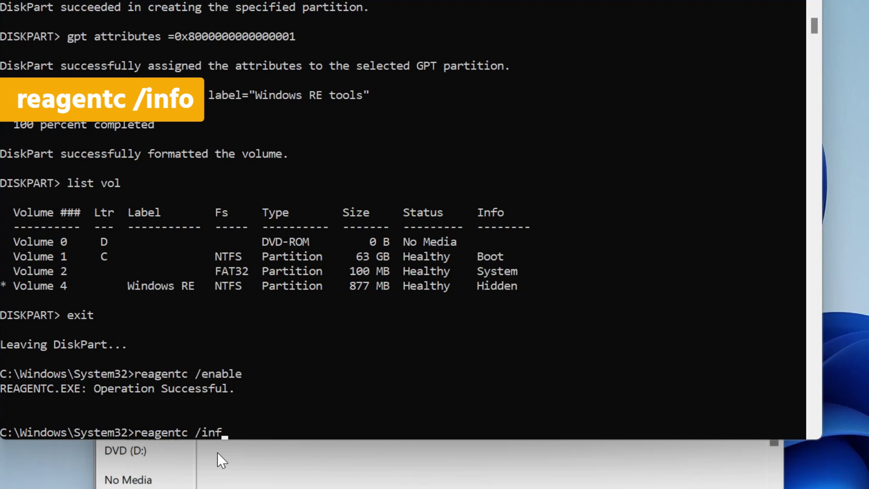
{"action": "type", "text": "info"}
{"action": "key", "text": "Return"}
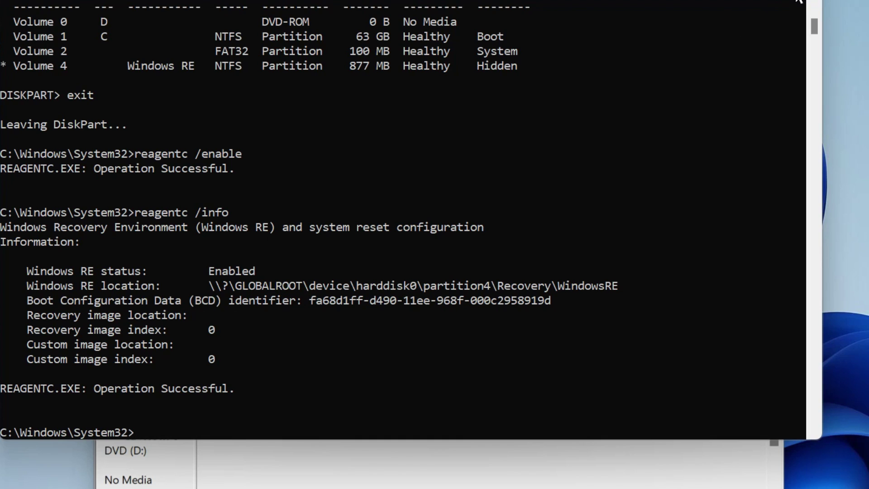
{"action": "left_click", "coordinate": [798, 1]}
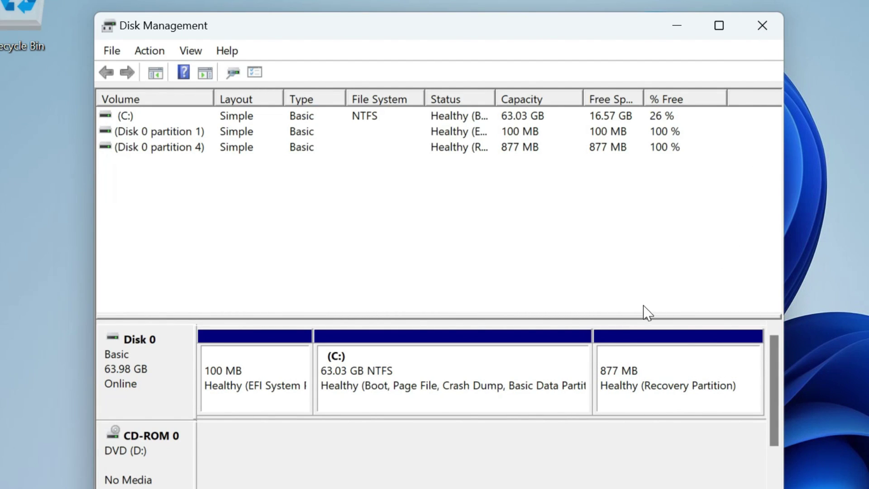